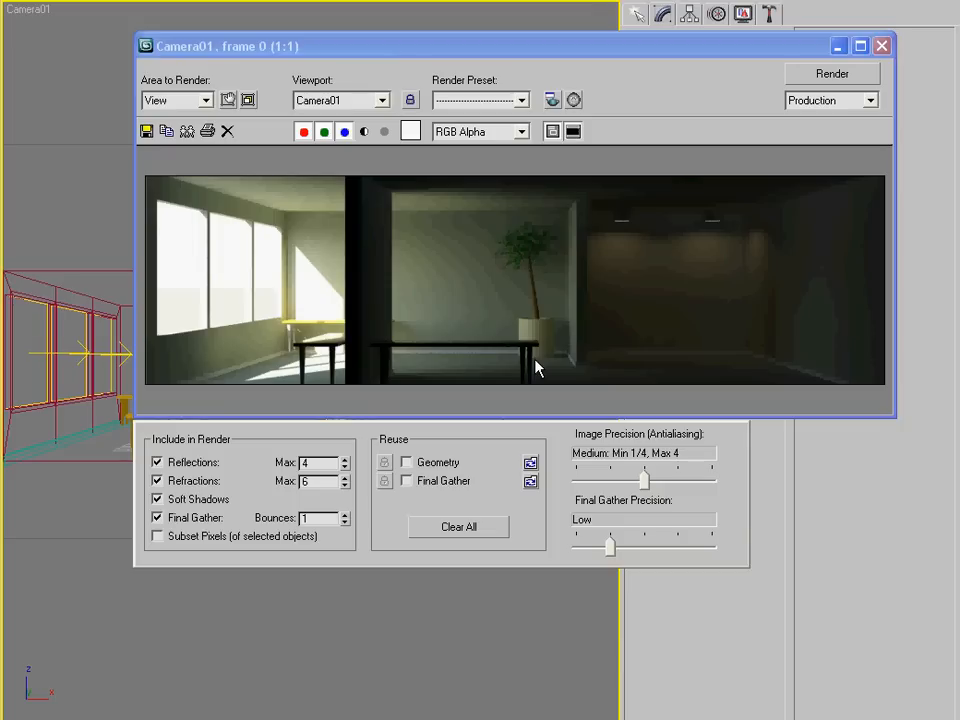
# Step: Examine the lighting in the finished Camera01 rendering and the light layout in the perspective view, and close the rendering
pyautogui.moveTo(608, 51); pyautogui.dragTo(590, 88)
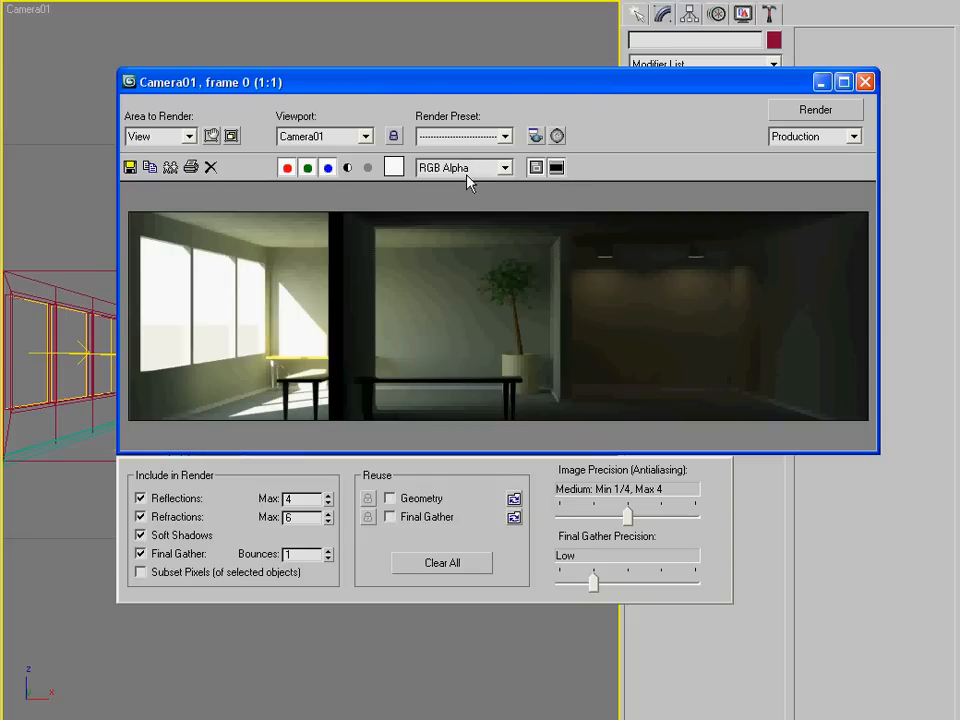
pyautogui.moveTo(771, 86); pyautogui.dragTo(825, 135)
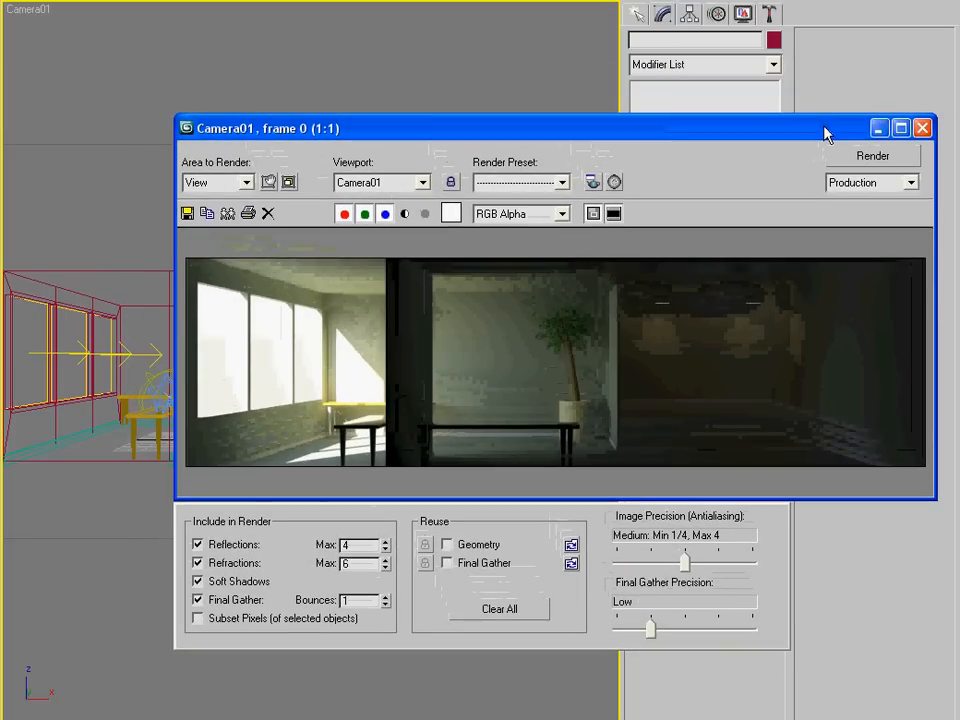
pyautogui.click(921, 130)
pyautogui.press('p')
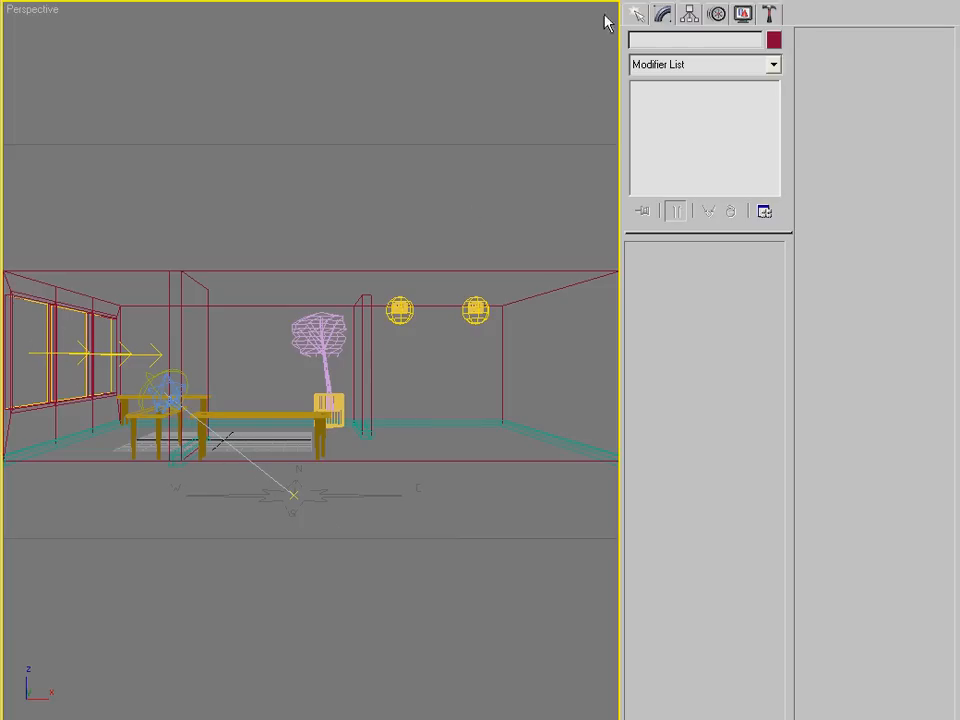
pyautogui.click(900, 0)
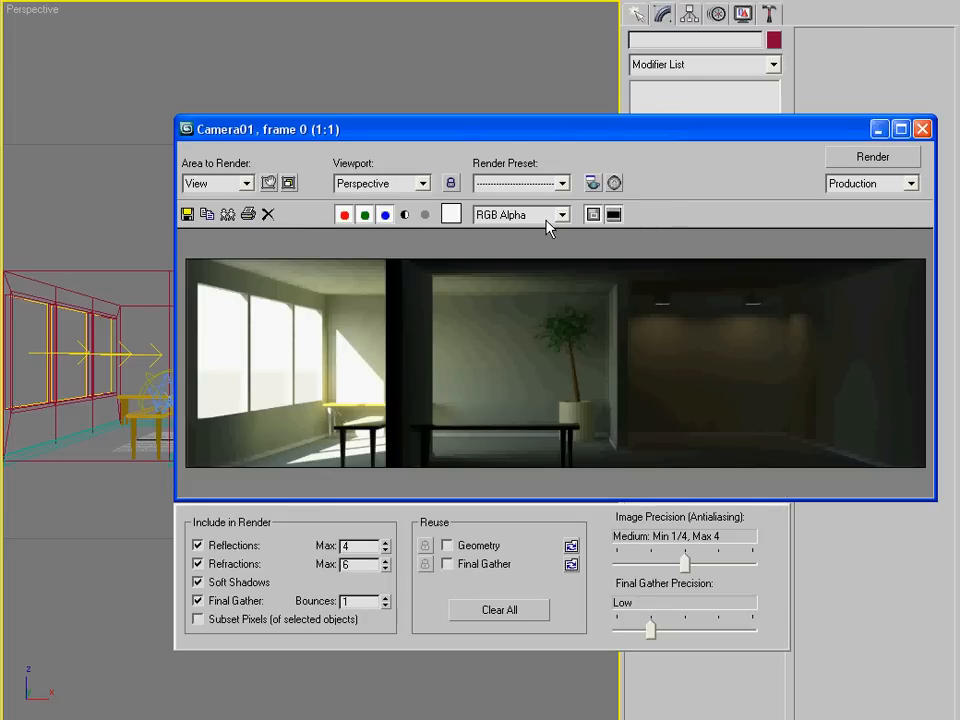
pyautogui.moveTo(555, 134); pyautogui.dragTo(545, 132)
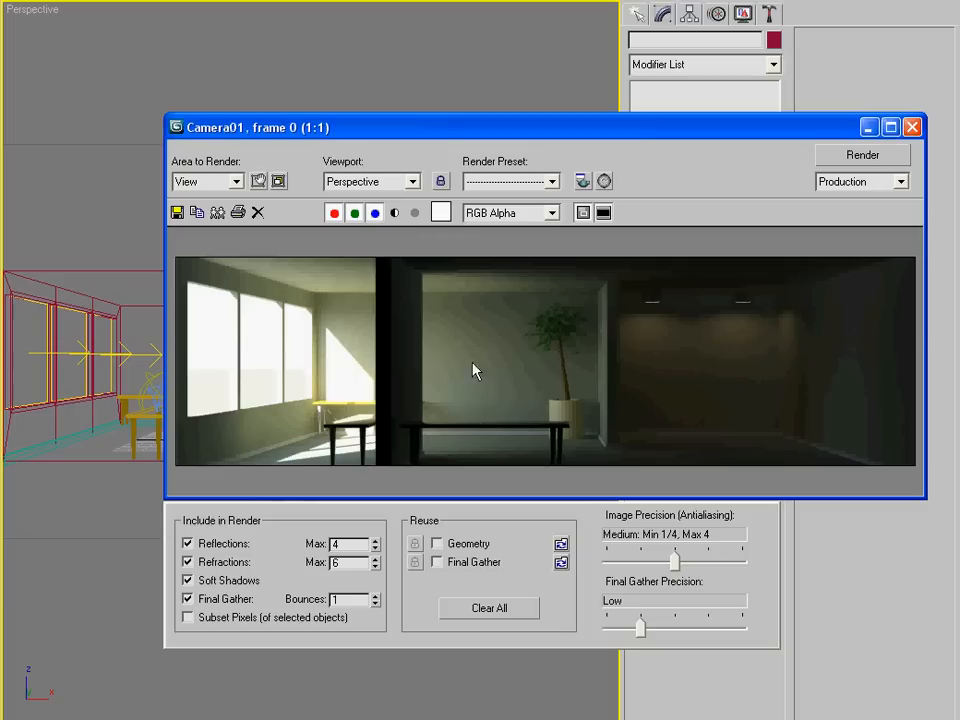
pyautogui.moveTo(716, 133); pyautogui.dragTo(641, 381)
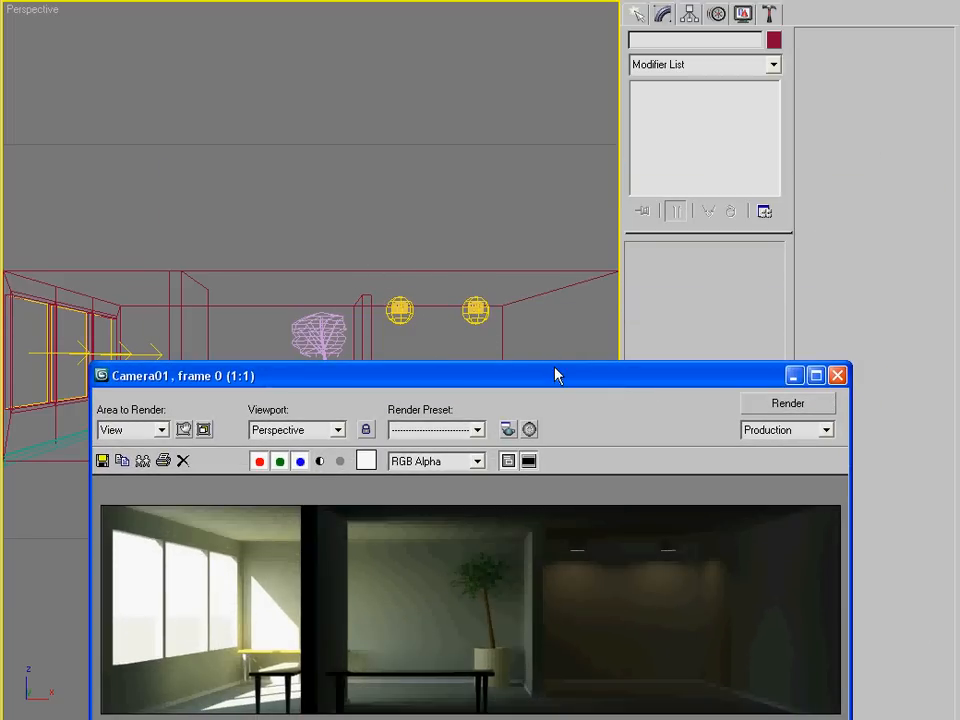
pyautogui.moveTo(557, 376); pyautogui.dragTo(556, 280)
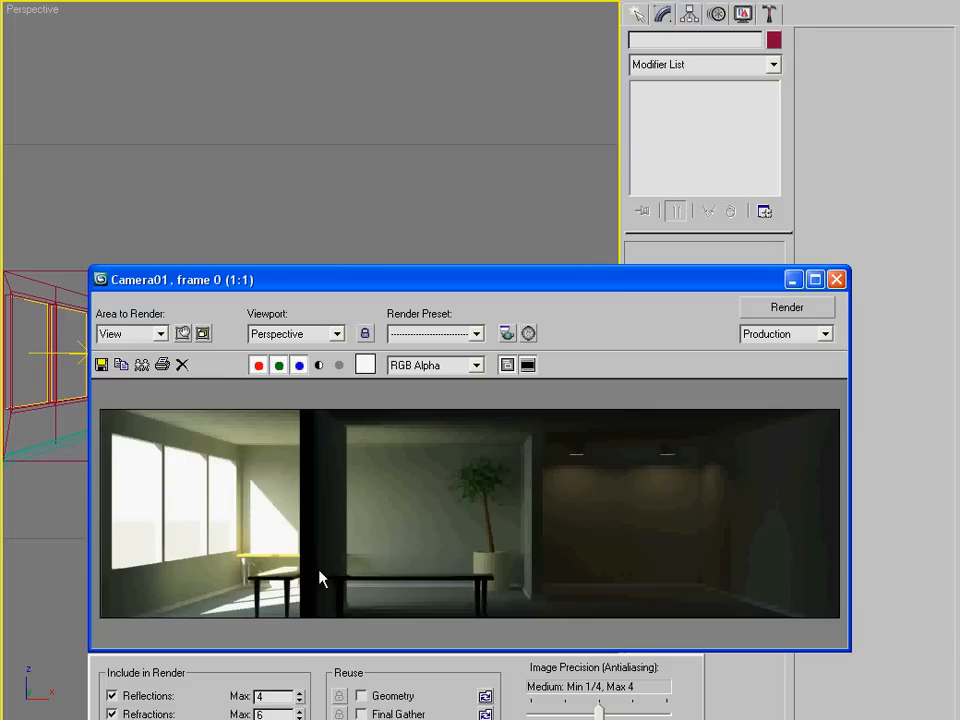
pyautogui.click(837, 280)
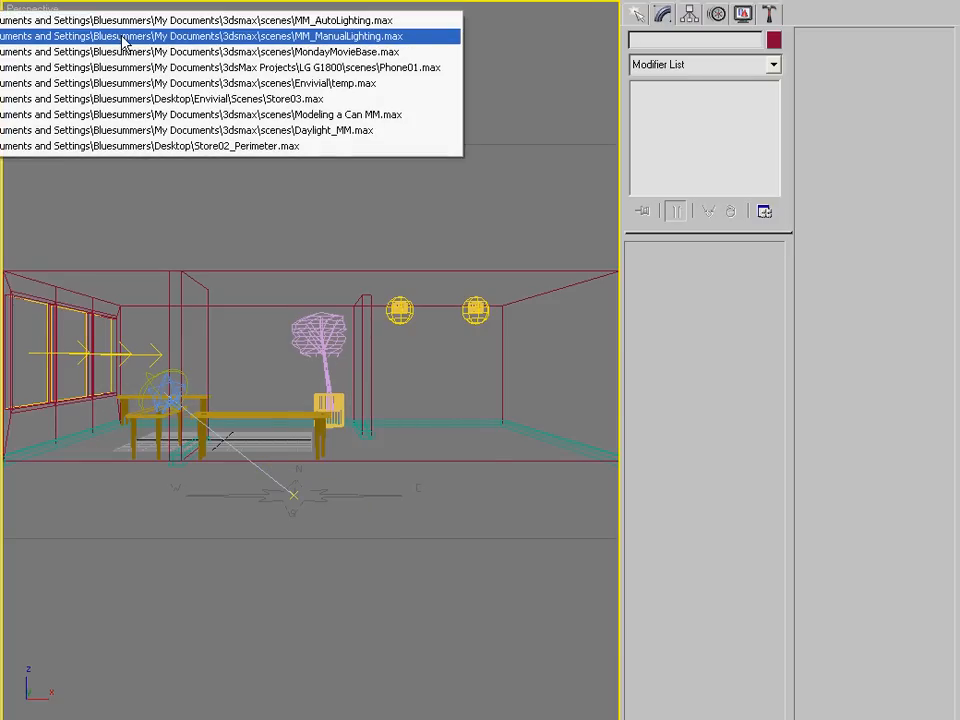
# Step: Open the recent scene MM_ManualLighting.max and render its Camera01 view
pyautogui.click(122, 37)
pyautogui.click(279, 430)
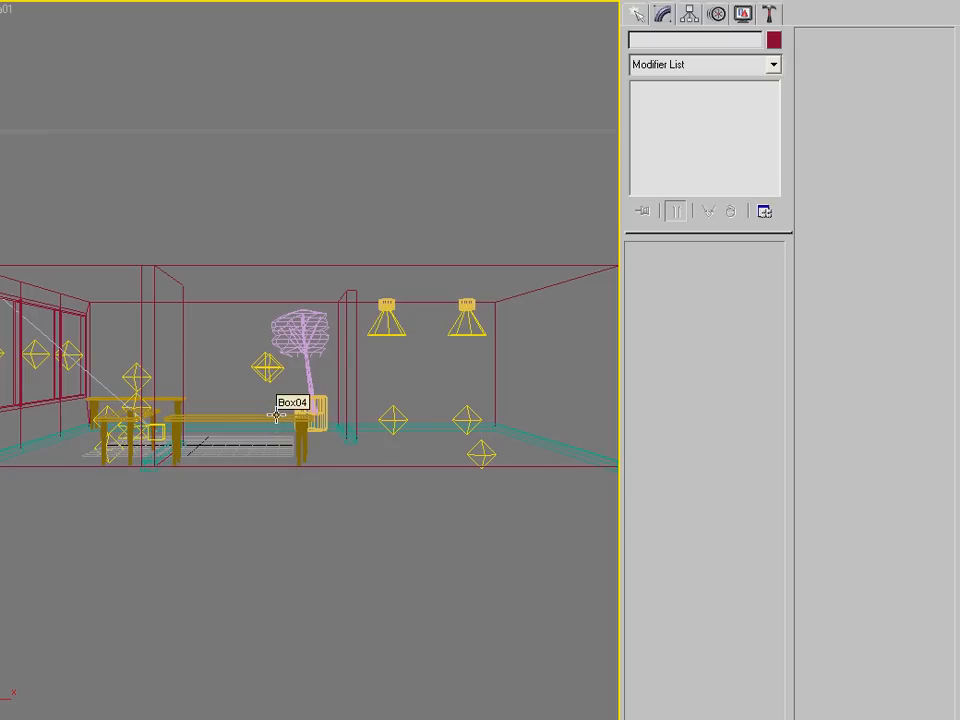
pyautogui.hotkey('shift', 'q')
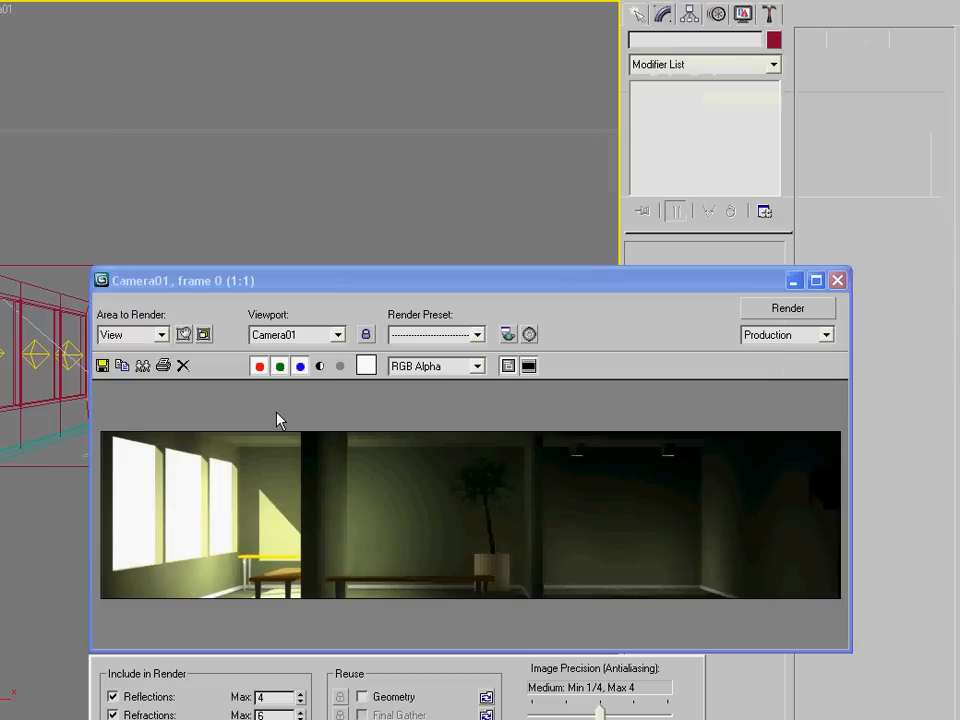
pyautogui.moveTo(383, 282); pyautogui.dragTo(371, 110)
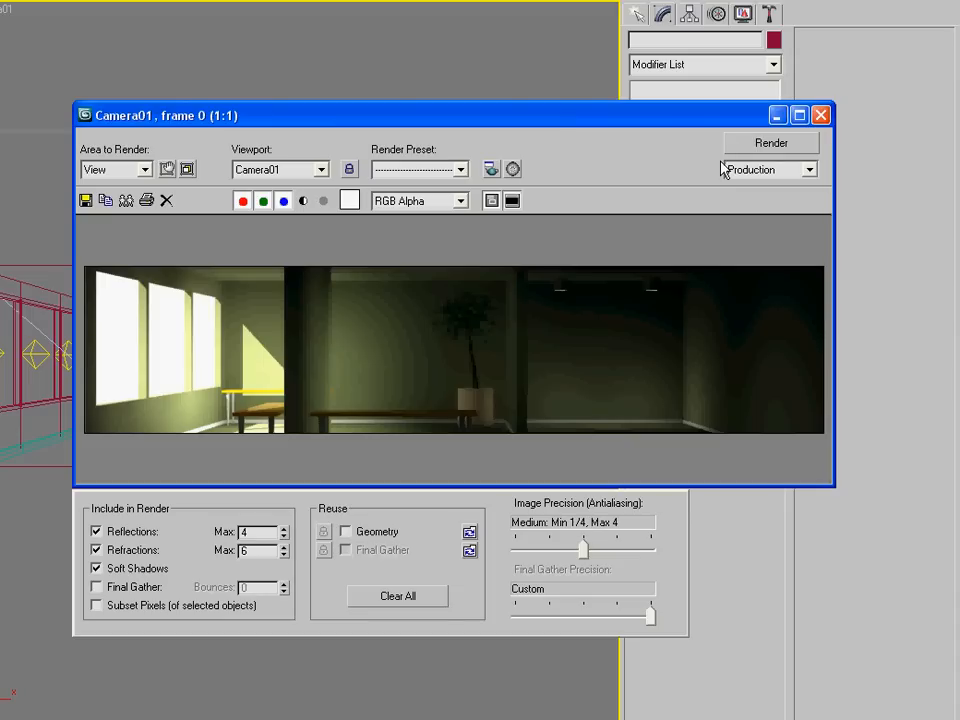
pyautogui.click(820, 115)
# Step: Examine the parameters and placement of the omni lights at the three windows, including their attenuation ranges
pyautogui.click(68, 352)
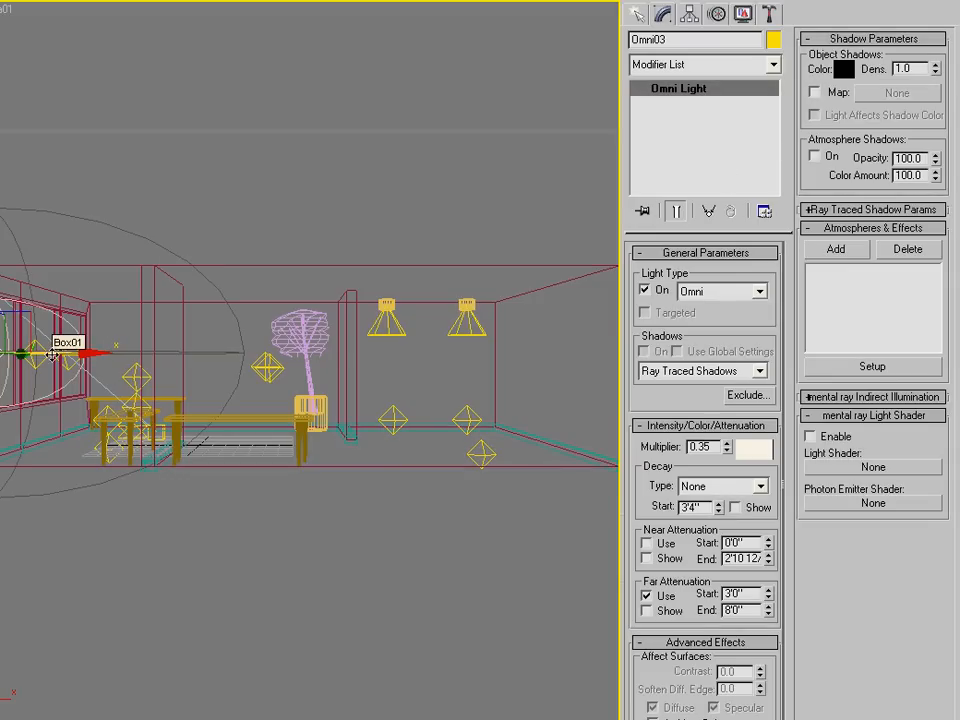
pyautogui.moveTo(714, 341); pyautogui.dragTo(710, 262)
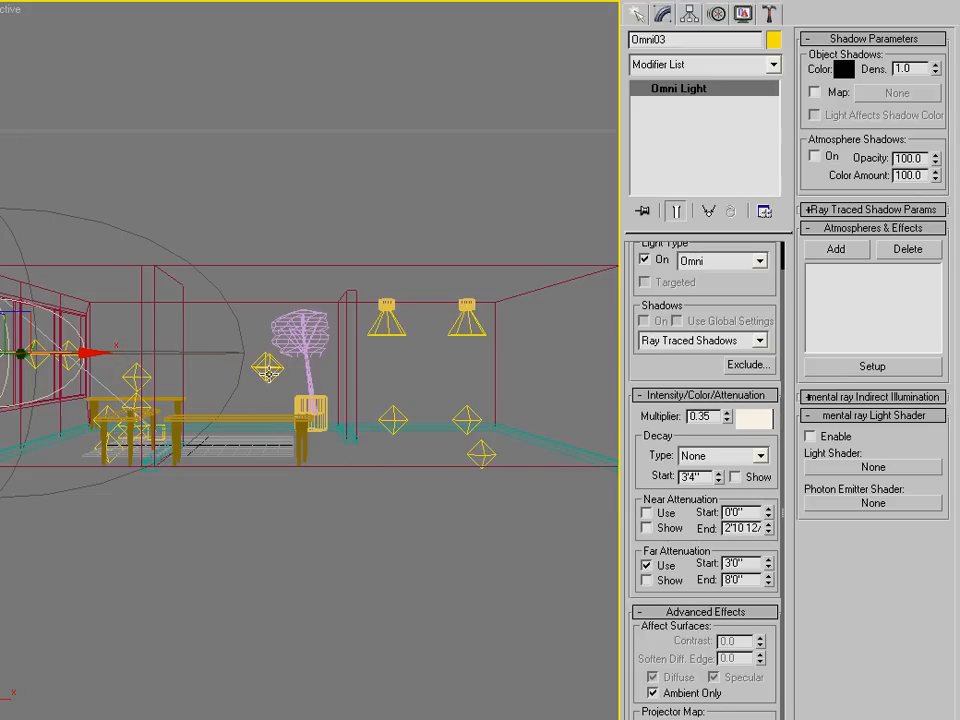
pyautogui.press('z')
pyautogui.keyDown('alt'); pyautogui.moveTo(455, 372); pyautogui.dragTo(277, 419, button='middle'); pyautogui.keyUp('alt')
pyautogui.scroll(2, 330, 382)
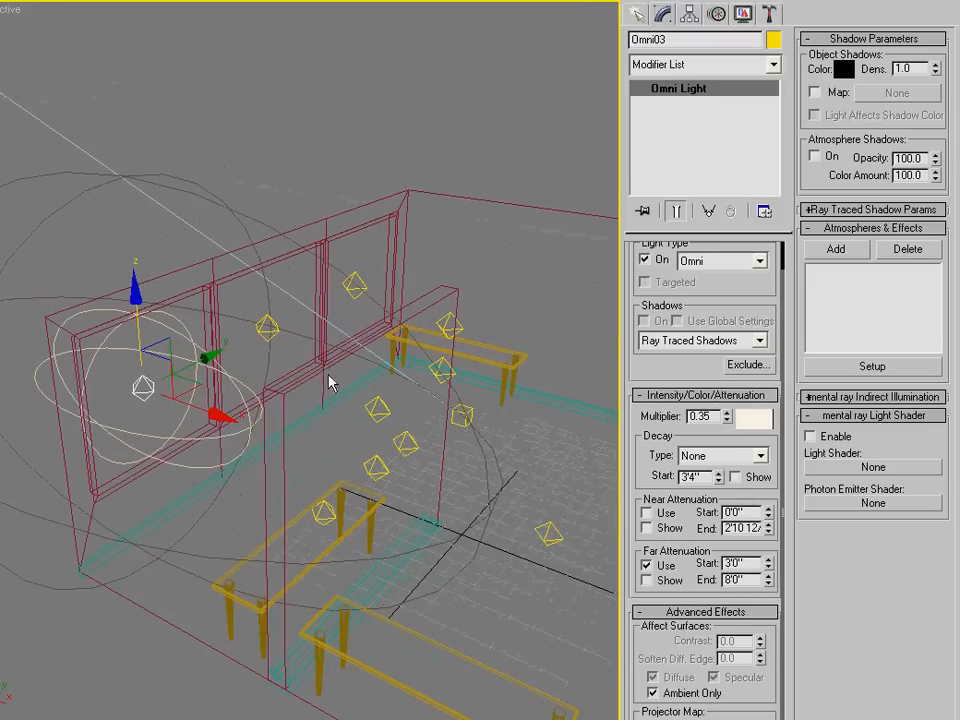
pyautogui.keyDown('alt'); pyautogui.moveTo(329, 376); pyautogui.dragTo(341, 353, button='middle'); pyautogui.keyUp('alt')
pyautogui.click(236, 343)
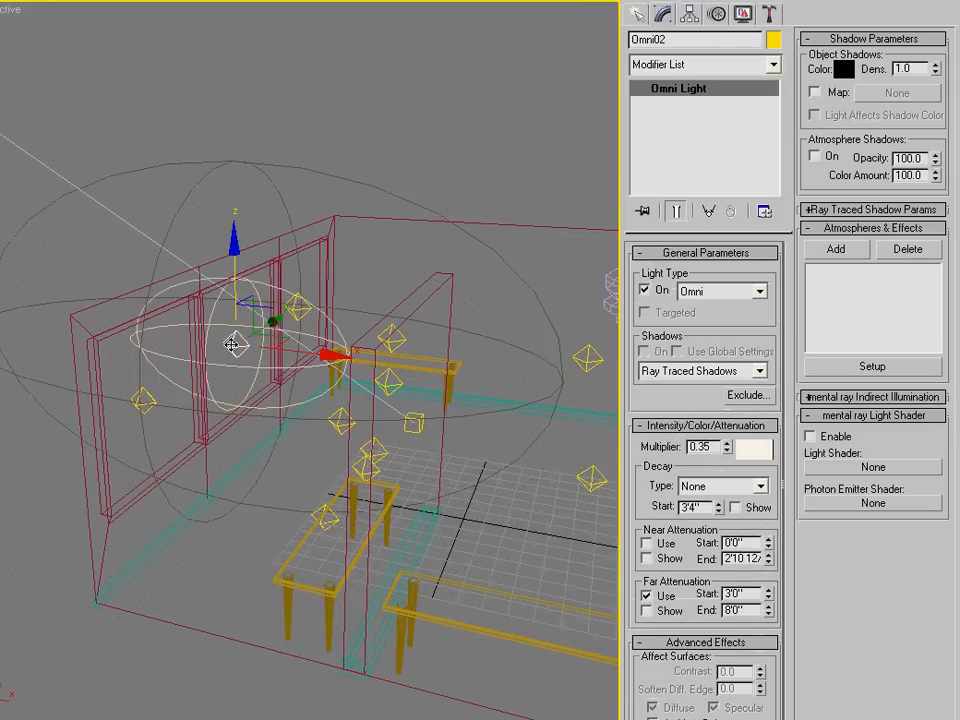
pyautogui.click(298, 300)
pyautogui.keyDown('alt'); pyautogui.moveTo(182, 324); pyautogui.dragTo(259, 294, button='middle'); pyautogui.keyUp('alt')
pyautogui.keyDown('alt'); pyautogui.moveTo(84, 332); pyautogui.dragTo(210, 431, button='middle'); pyautogui.keyUp('alt')
# Step: Scale the omni light at the nearest window down along its X axis to narrow its attenuation range
pyautogui.click(146, 412)
pyautogui.press('r')
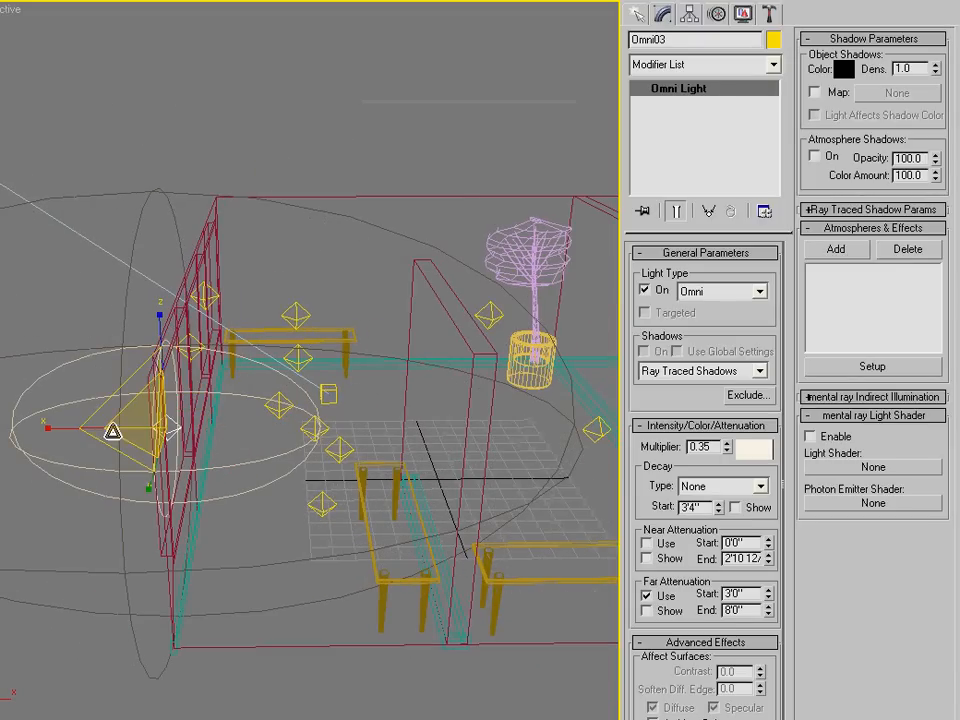
pyautogui.moveTo(69, 428); pyautogui.dragTo(94, 425)
pyautogui.keyDown('alt'); pyautogui.moveTo(400, 266); pyautogui.dragTo(367, 263, button='middle'); pyautogui.keyUp('alt')
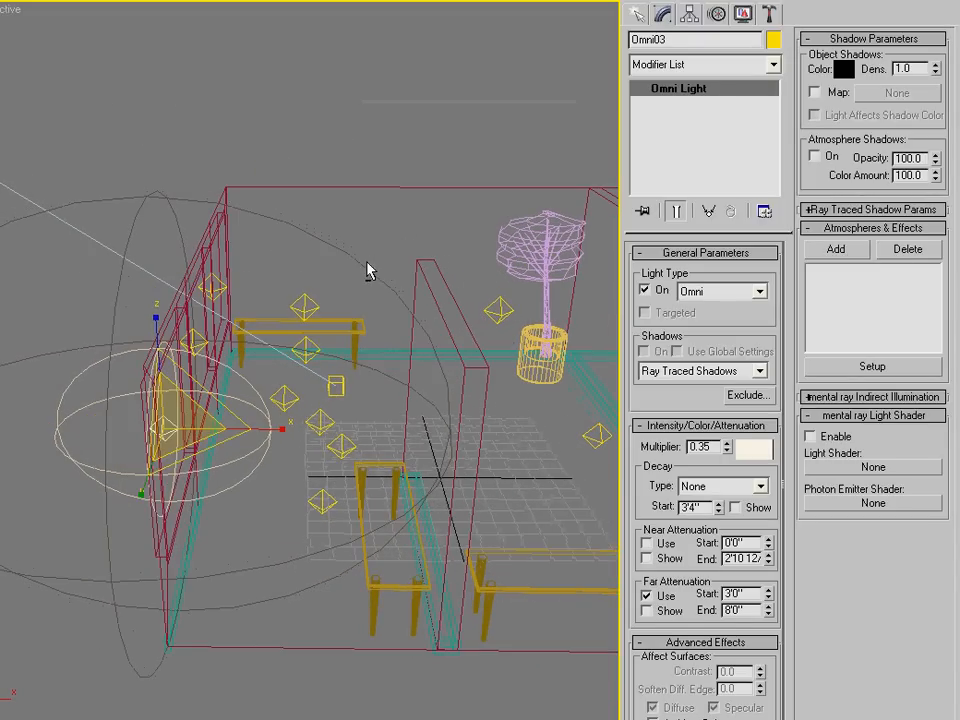
pyautogui.click(364, 118)
# Step: Switch off all lights in the scene except the three window omni lights
pyautogui.keyDown('alt'); pyautogui.moveTo(364, 214); pyautogui.dragTo(289, 308, button='middle'); pyautogui.keyUp('alt')
pyautogui.keyDown('alt'); pyautogui.moveTo(216, 348); pyautogui.dragTo(161, 400, button='middle'); pyautogui.keyUp('alt')
pyautogui.click(150, 410)
pyautogui.hotkey('ctrl', 'a')
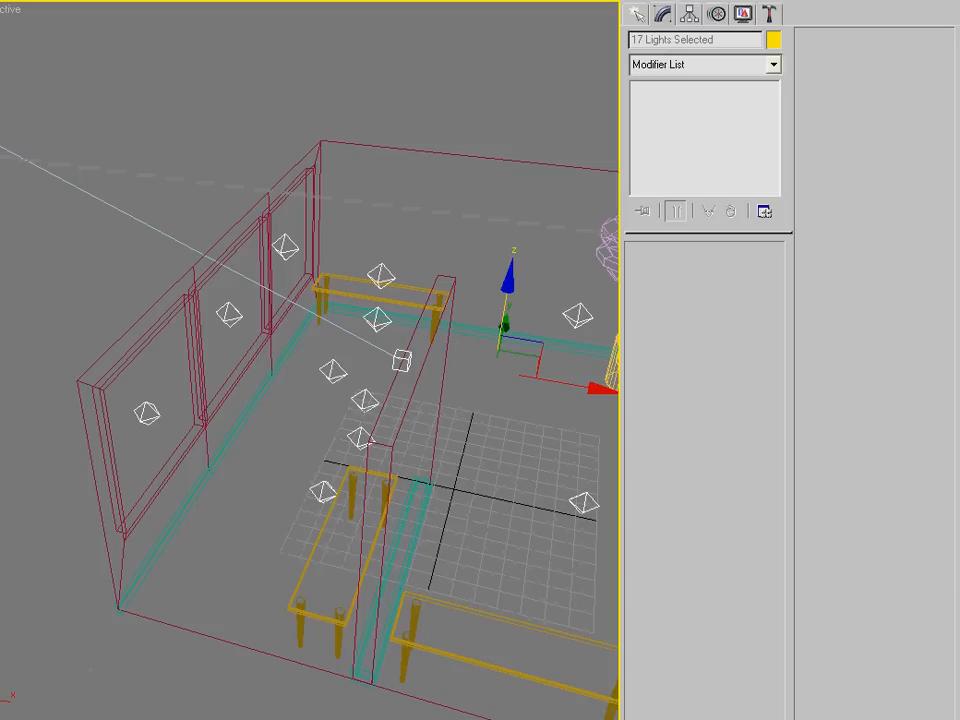
pyautogui.click(147, 411)
# Step: Render the Camera01 view with only the window omni lights on, and close the rendering
pyautogui.press('c')
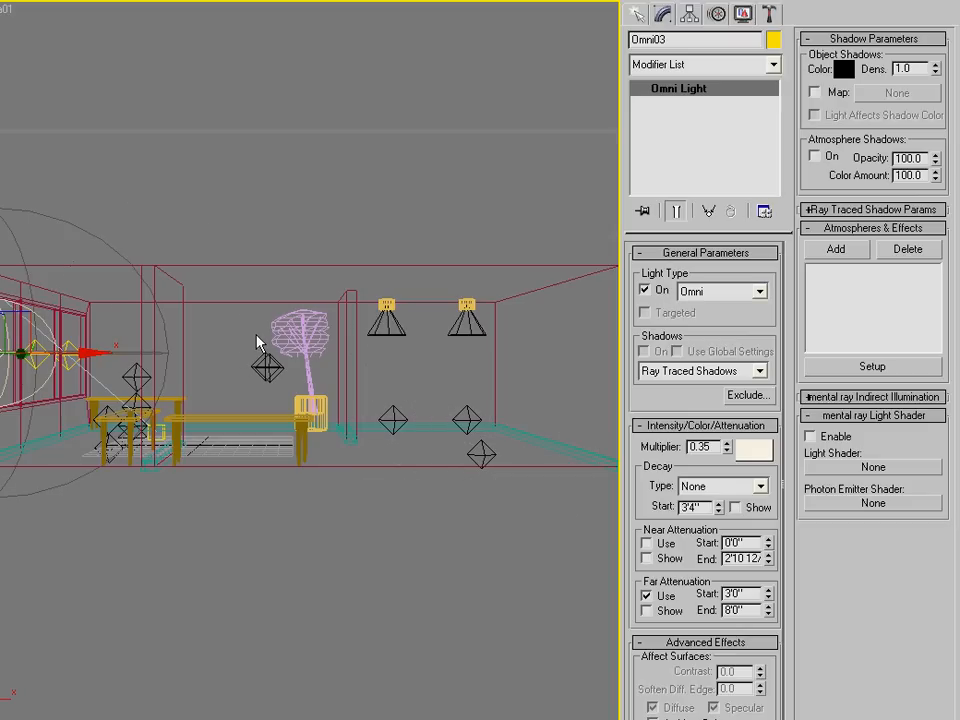
pyautogui.hotkey('shift', 'q')
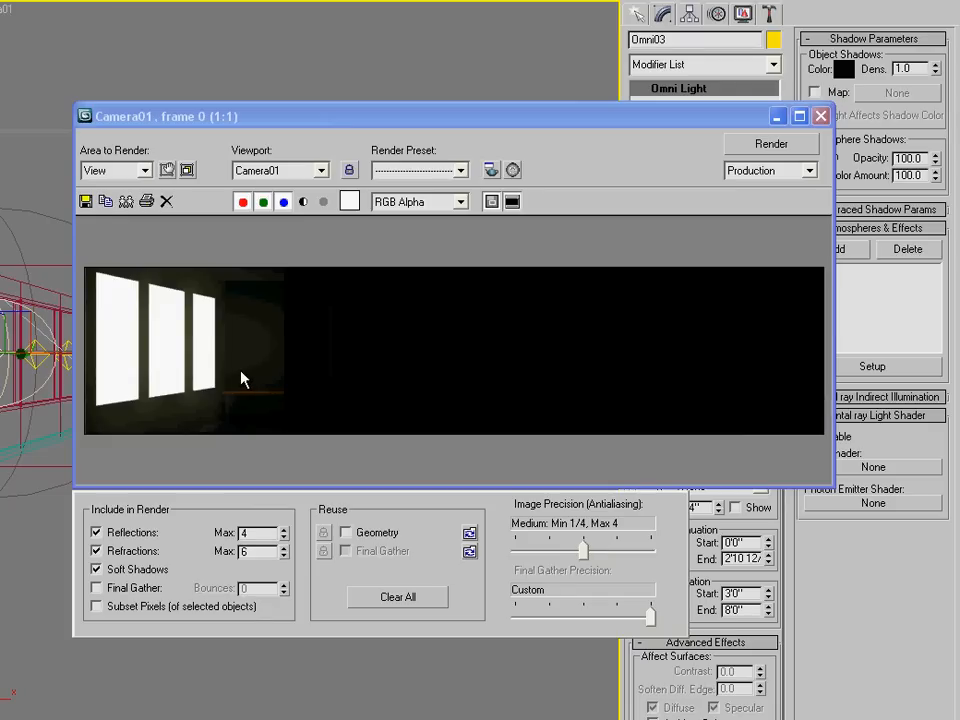
pyautogui.click(821, 116)
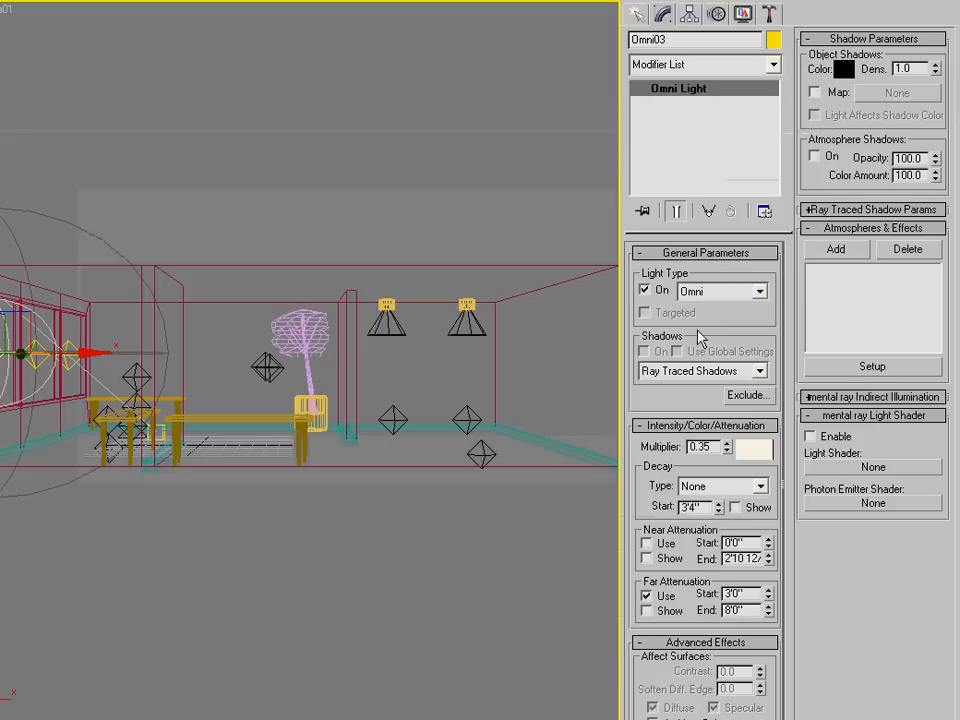
# Step: Set the window omni light's multiplier to 0.48 and its color to pale blue, RGB 229, 248, 255
pyautogui.click(727, 442)
pyautogui.click(727, 442)
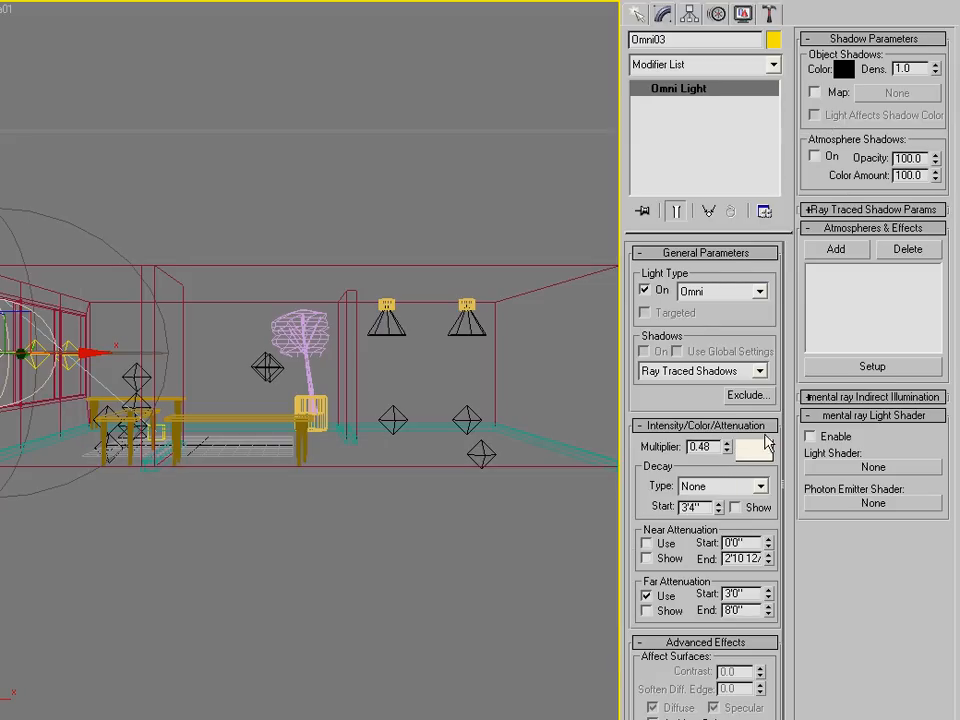
pyautogui.click(750, 447)
pyautogui.moveTo(439, 99)
pyautogui.mouseDown()
pyautogui.moveTo(422, 100)
pyautogui.moveTo(430, 100)
pyautogui.mouseUp()
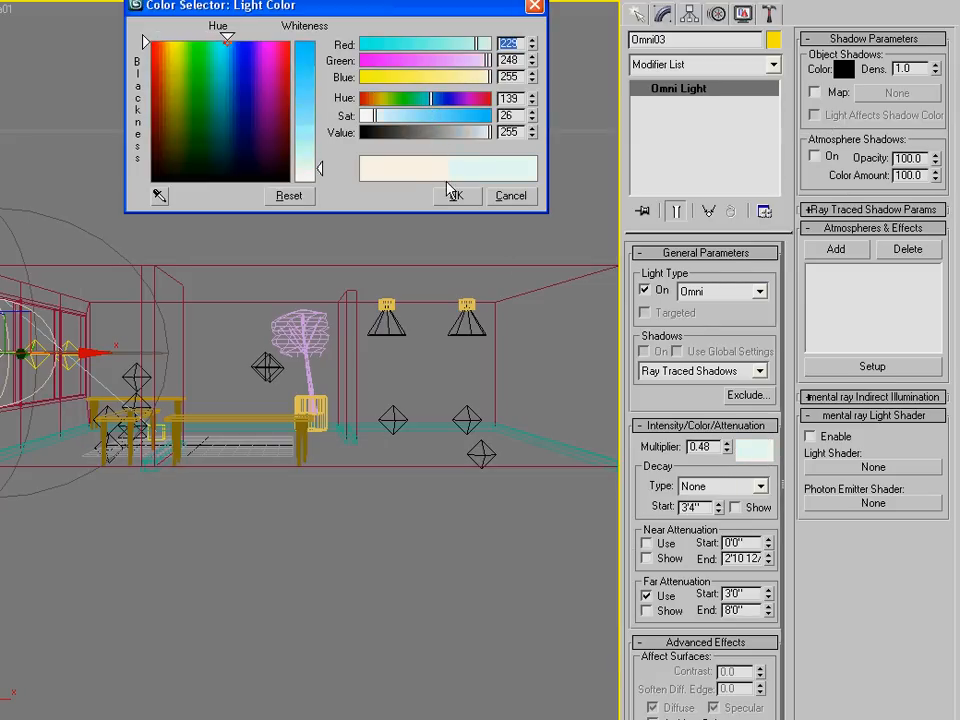
pyautogui.click(456, 196)
# Step: Render the Camera01 view to check the brighter bluish window lights, and clear the light selection
pyautogui.press('F9')
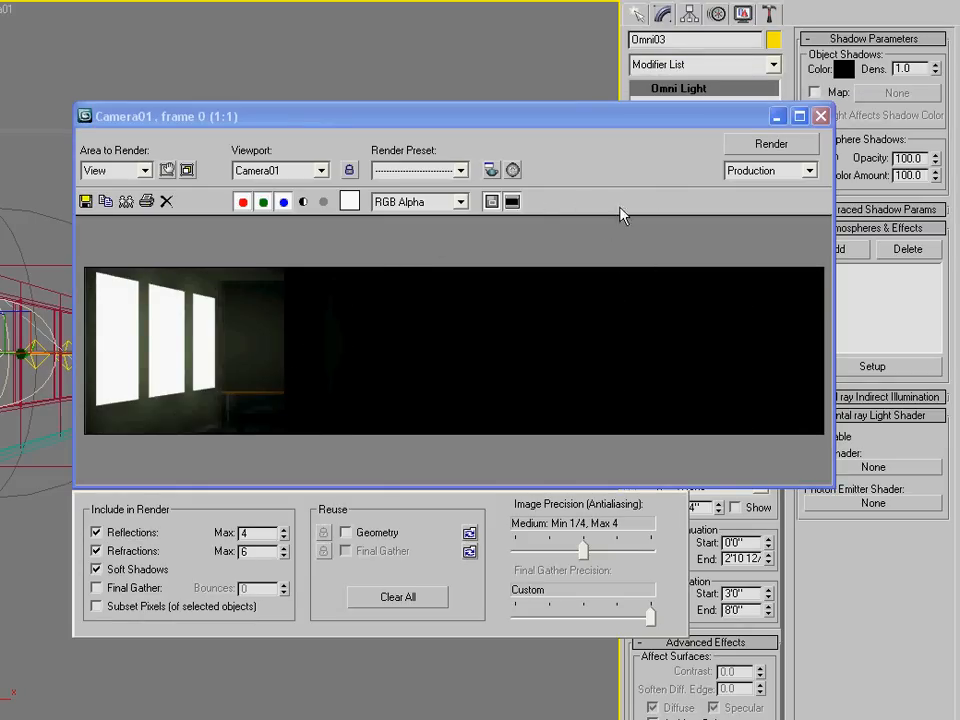
pyautogui.click(820, 116)
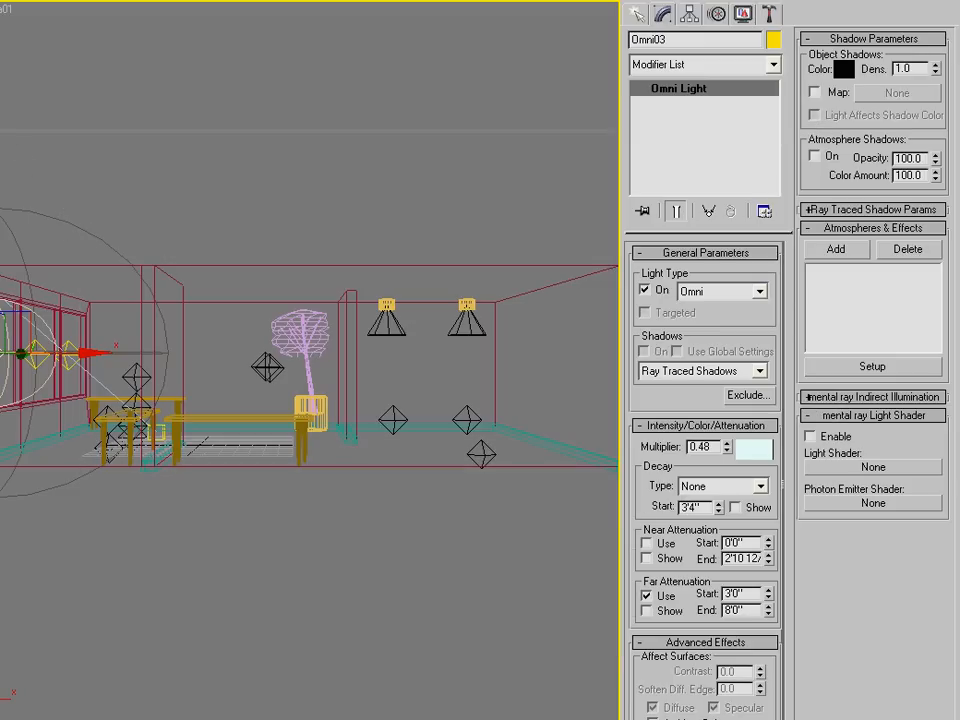
pyautogui.click(158, 86)
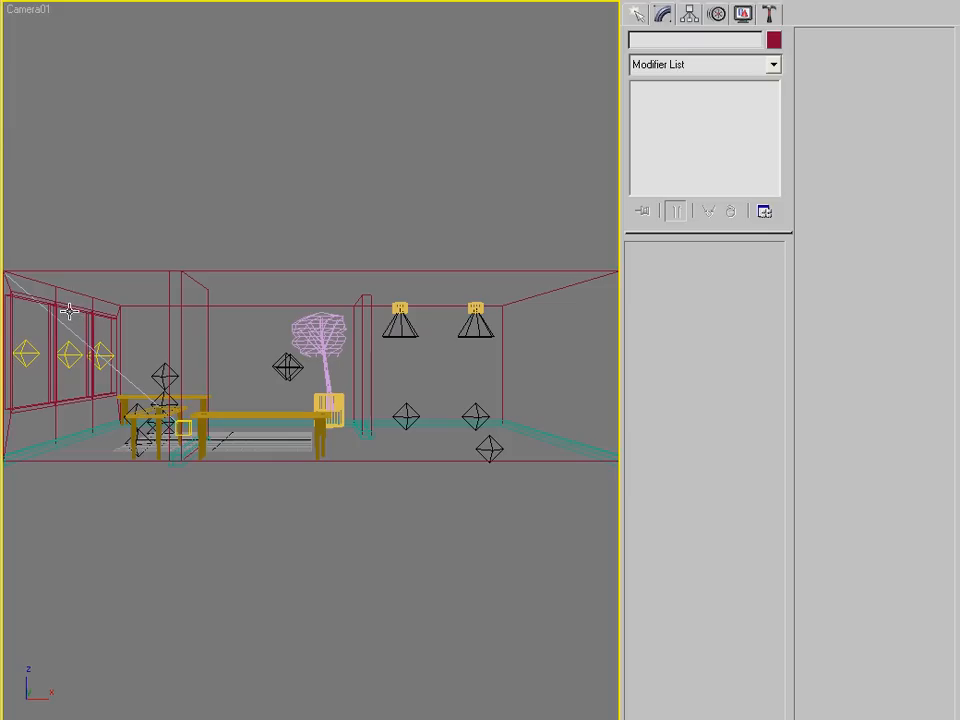
# Step: Switch on the target directional light that shines through the windows from outside
pyautogui.press('p')
pyautogui.scroll(-5, 135, 296)
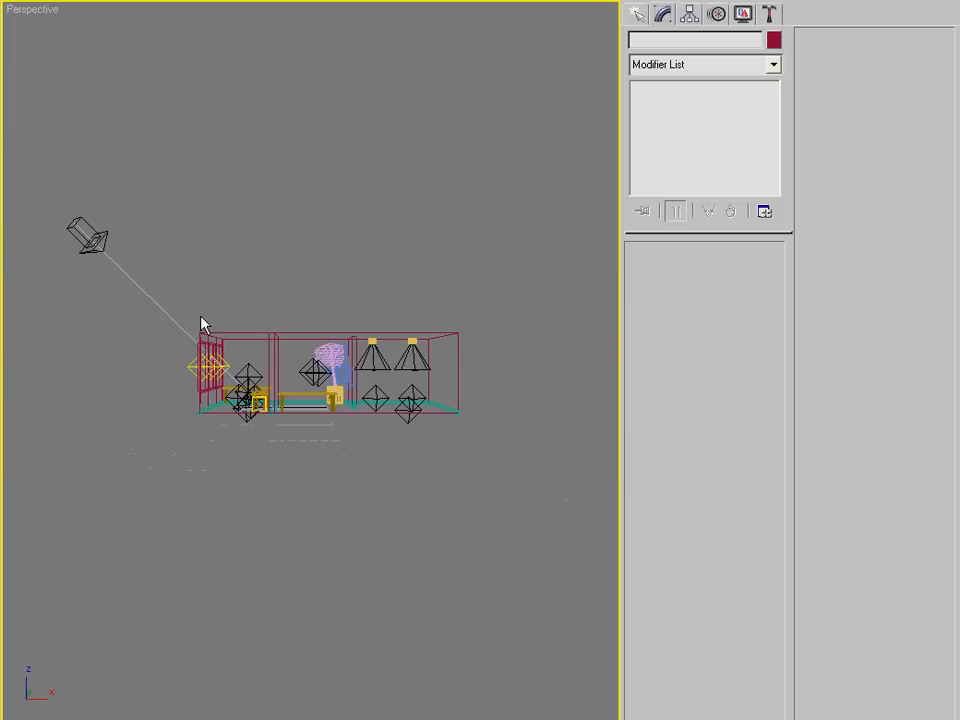
pyautogui.click(88, 237)
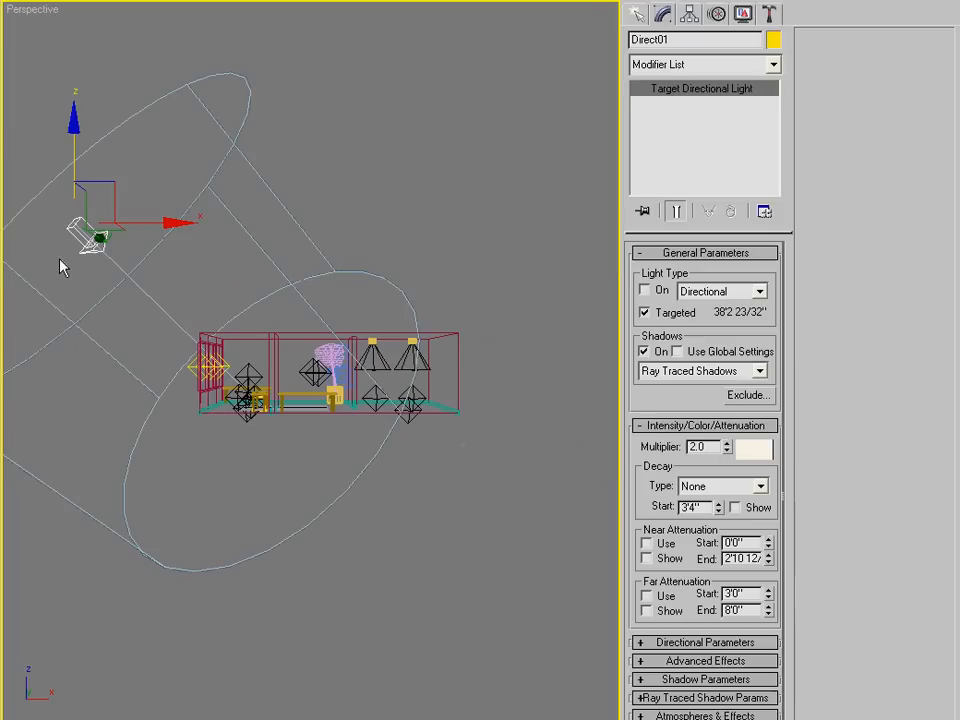
pyautogui.click(660, 291)
# Step: Render the Camera01 view with the directional light added, and close the rendering
pyautogui.press('c')
pyautogui.hotkey('shift', 'q')
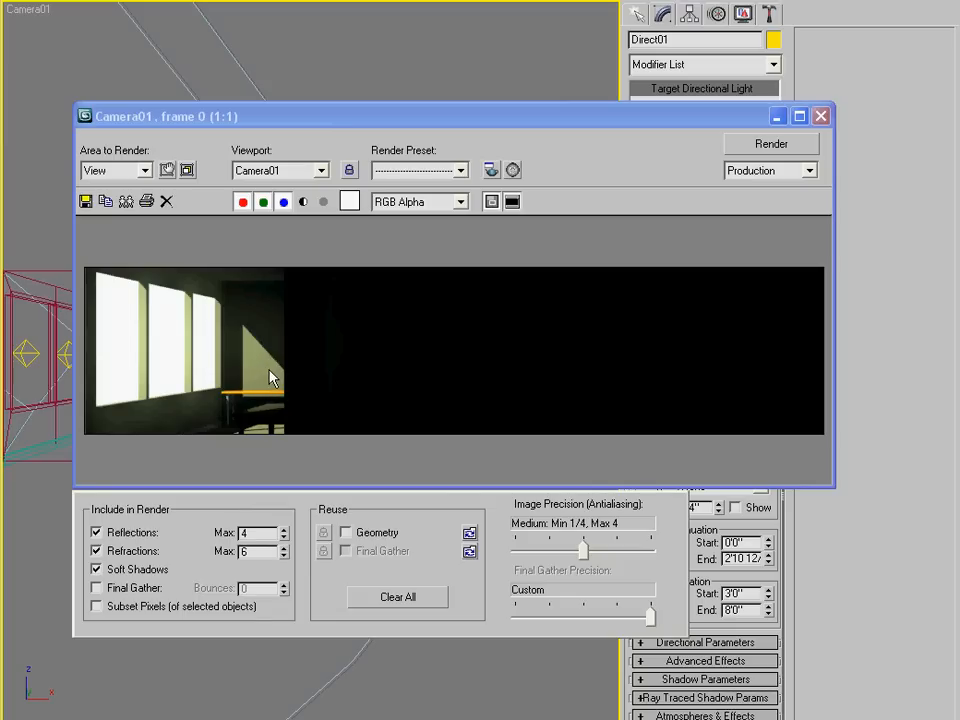
pyautogui.click(820, 116)
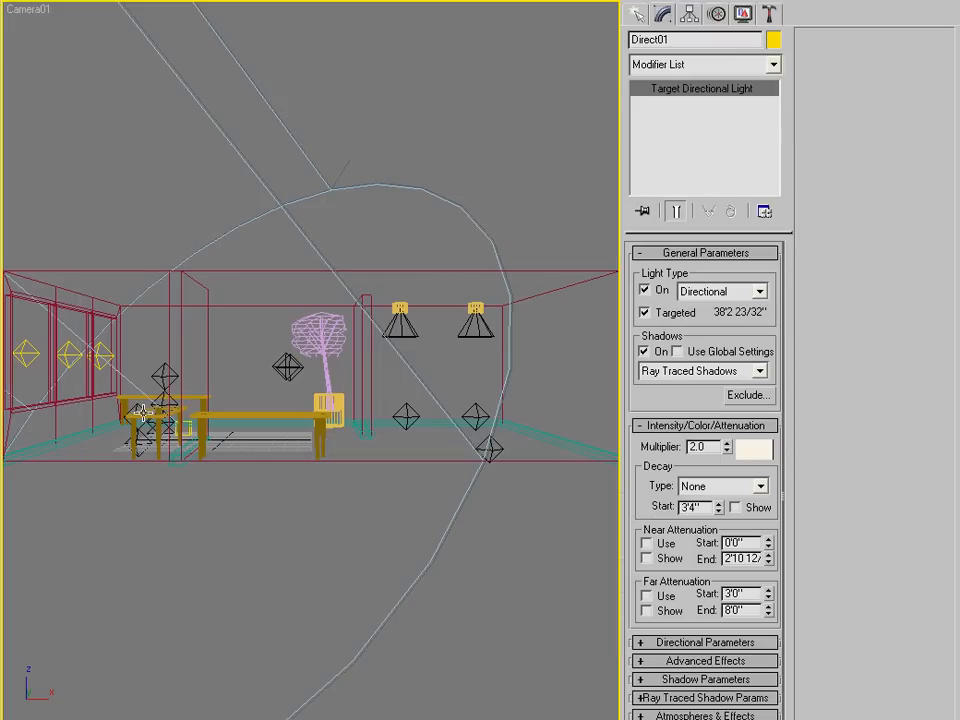
# Step: Switch on the Omni06 fill light in the window room and inspect its placement among the other lights
pyautogui.press('p')
pyautogui.press('z')
pyautogui.keyDown('alt'); pyautogui.moveTo(381, 341); pyautogui.dragTo(328, 420, button='middle'); pyautogui.keyUp('alt')
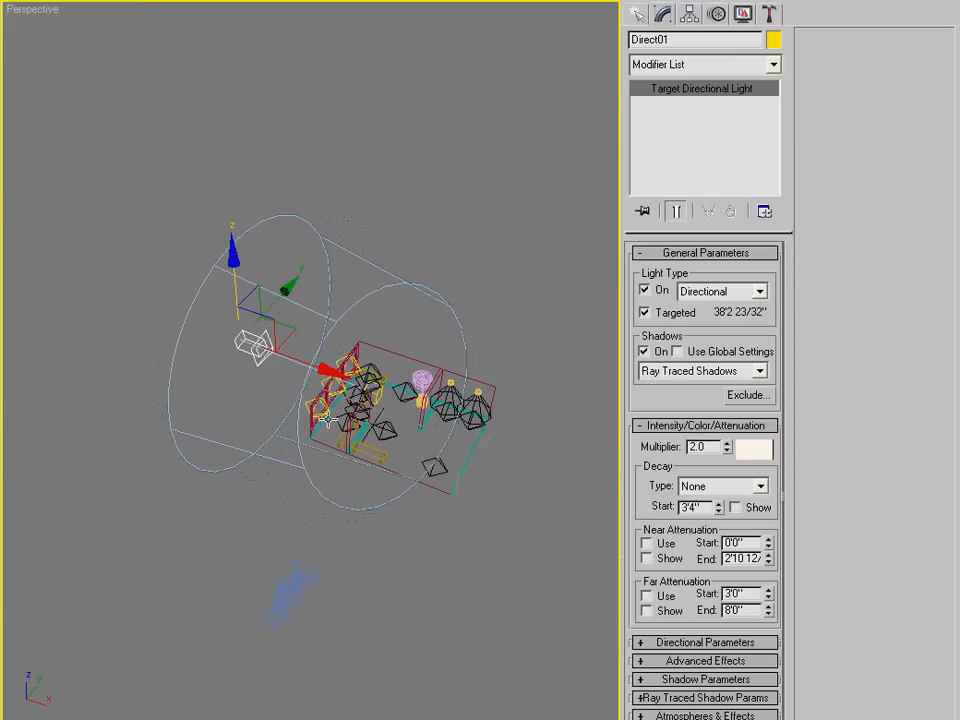
pyautogui.scroll(5, 328, 420)
pyautogui.moveTo(466, 424); pyautogui.dragTo(200, 366, button='middle')
pyautogui.keyDown('alt'); pyautogui.moveTo(159, 450); pyautogui.dragTo(340, 357, button='middle'); pyautogui.keyUp('alt')
pyautogui.click(265, 533)
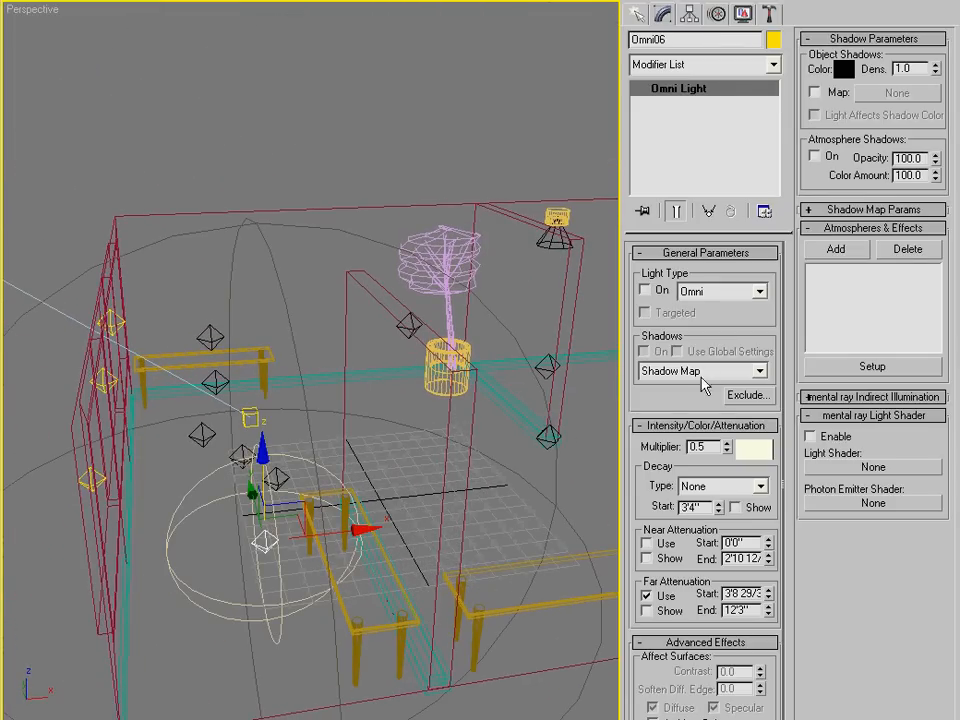
pyautogui.click(645, 290)
pyautogui.keyDown('alt'); pyautogui.moveTo(230, 545); pyautogui.dragTo(257, 557, button='middle'); pyautogui.keyUp('alt')
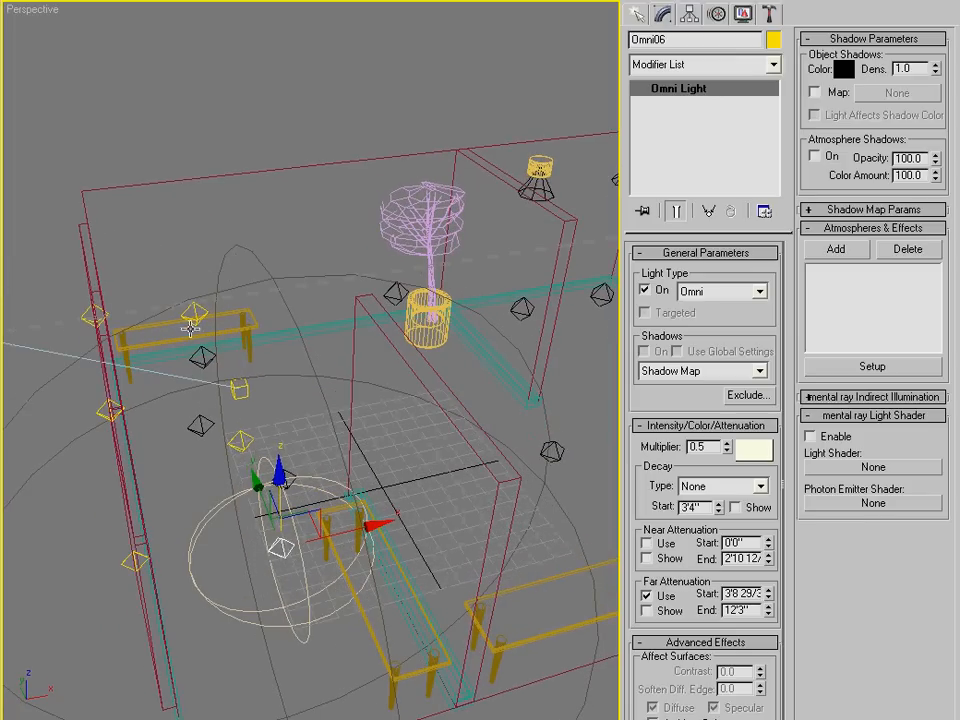
pyautogui.keyDown('alt'); pyautogui.moveTo(216, 486); pyautogui.dragTo(474, 468, button='middle'); pyautogui.keyUp('alt')
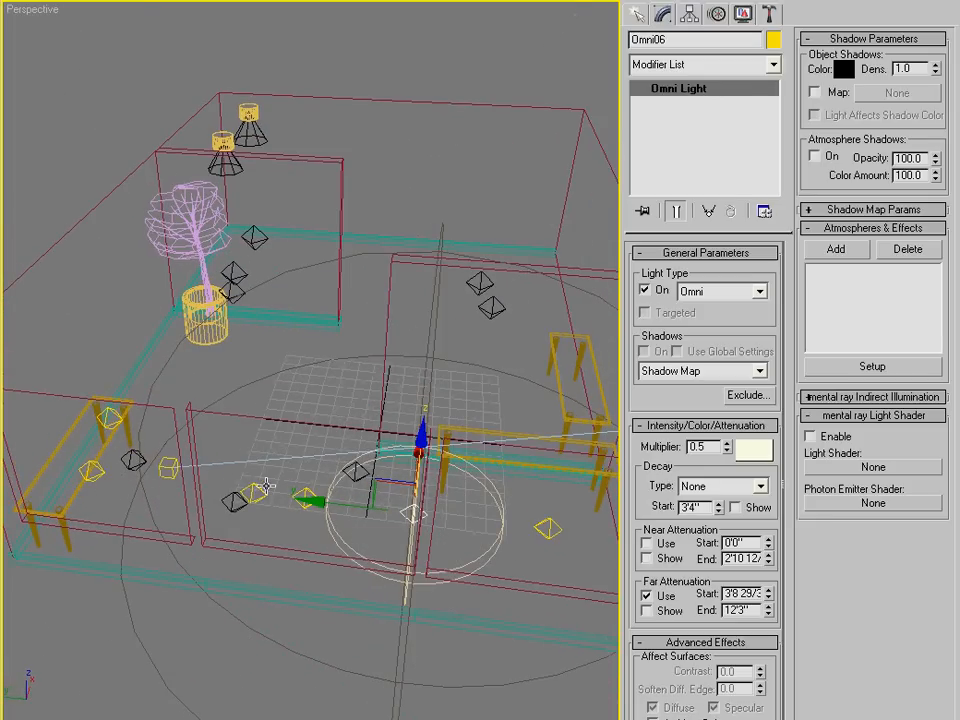
pyautogui.keyDown('alt'); pyautogui.moveTo(265, 486); pyautogui.dragTo(166, 451, button='middle'); pyautogui.keyUp('alt')
# Step: Render the Camera01 view with the fill lights added, close the rendering and clear the light selection
pyautogui.press('c')
pyautogui.hotkey('shift', 'q')
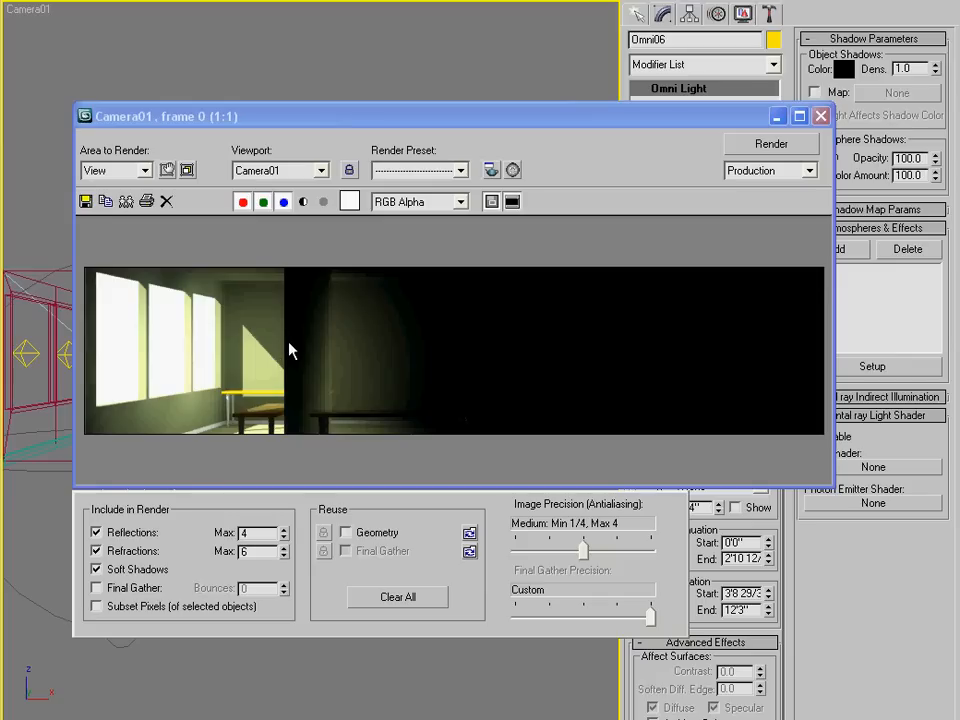
pyautogui.click(823, 117)
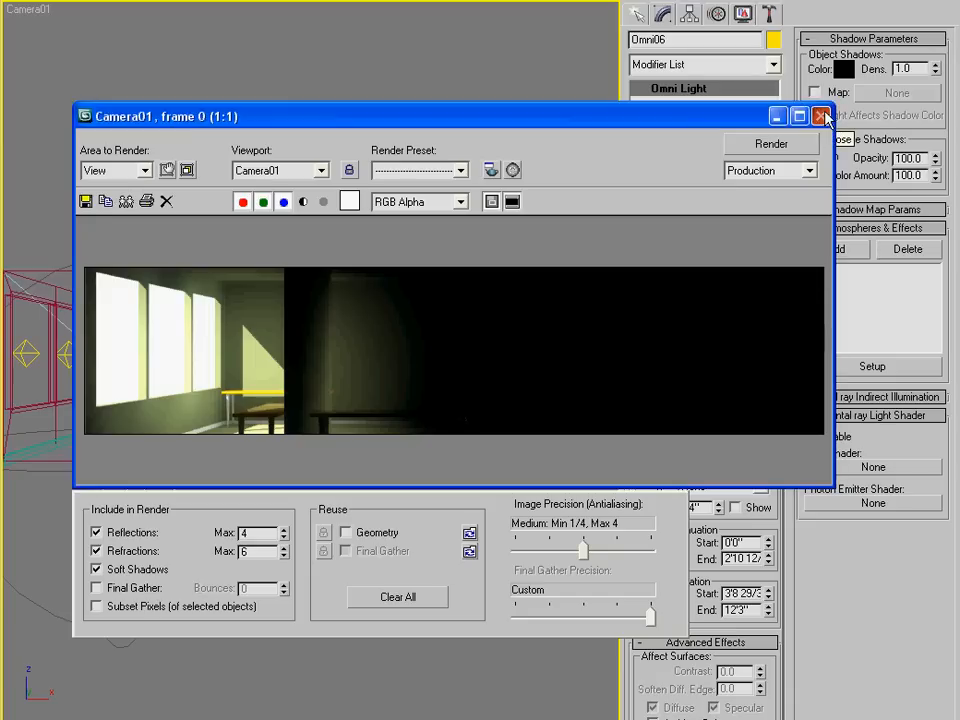
pyautogui.click(430, 535)
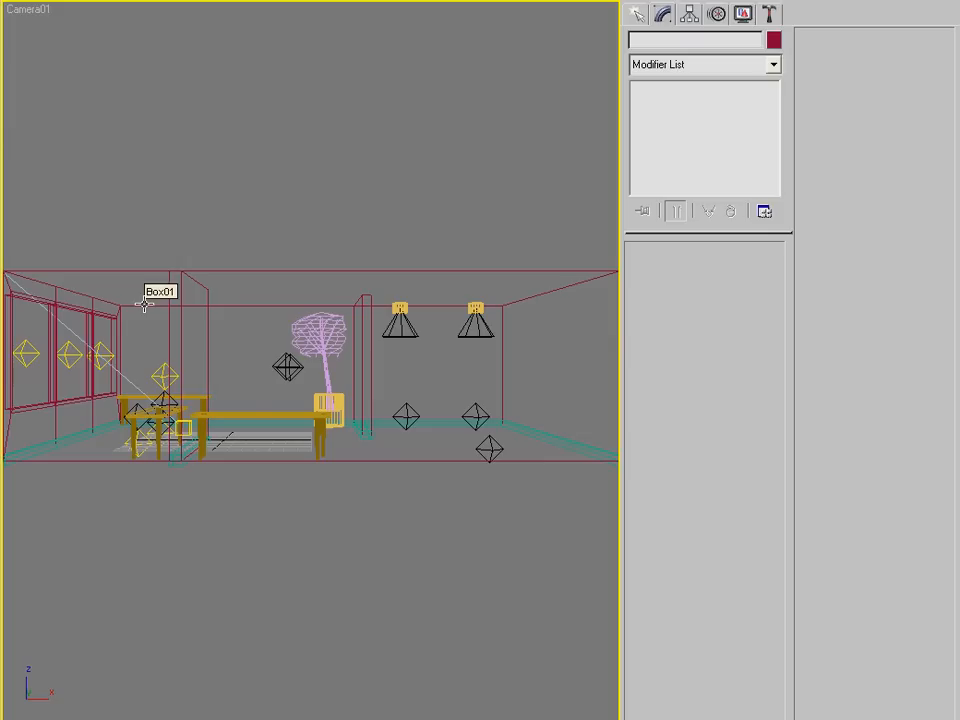
# Step: Toggle the shaded display of the Camera01 view and bring back the last rendered frame
pyautogui.press('F3')
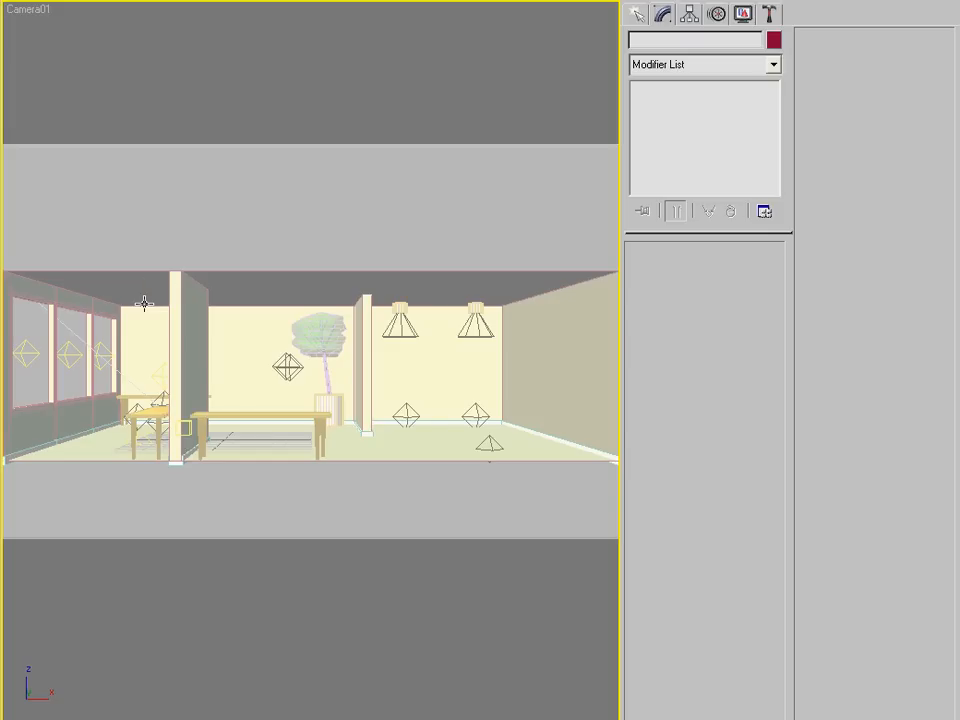
pyautogui.press('F3')
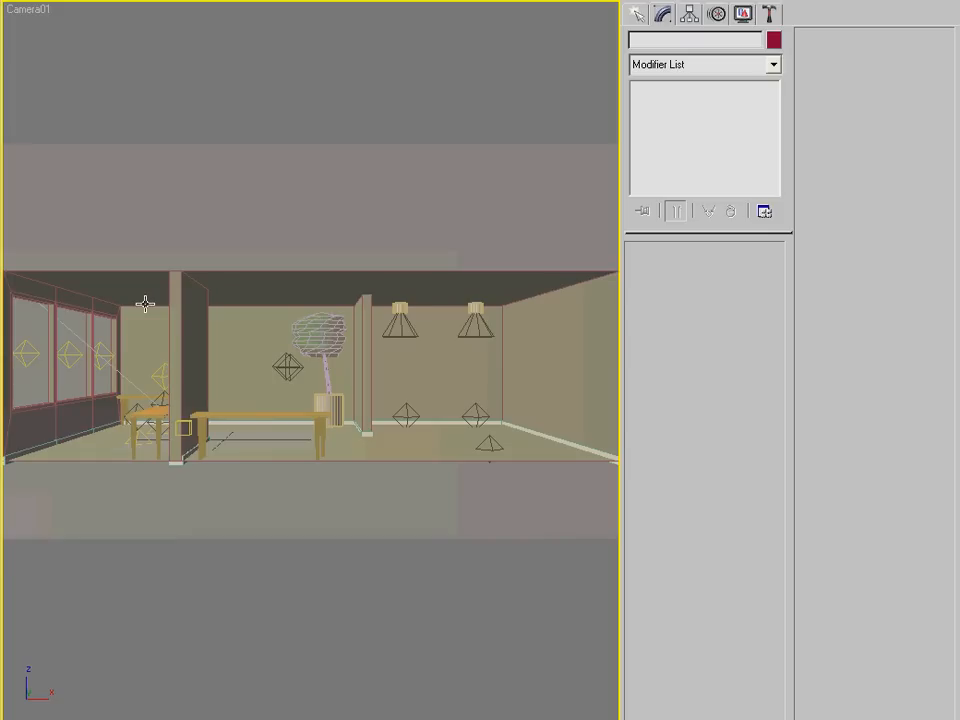
pyautogui.click(830, 7)
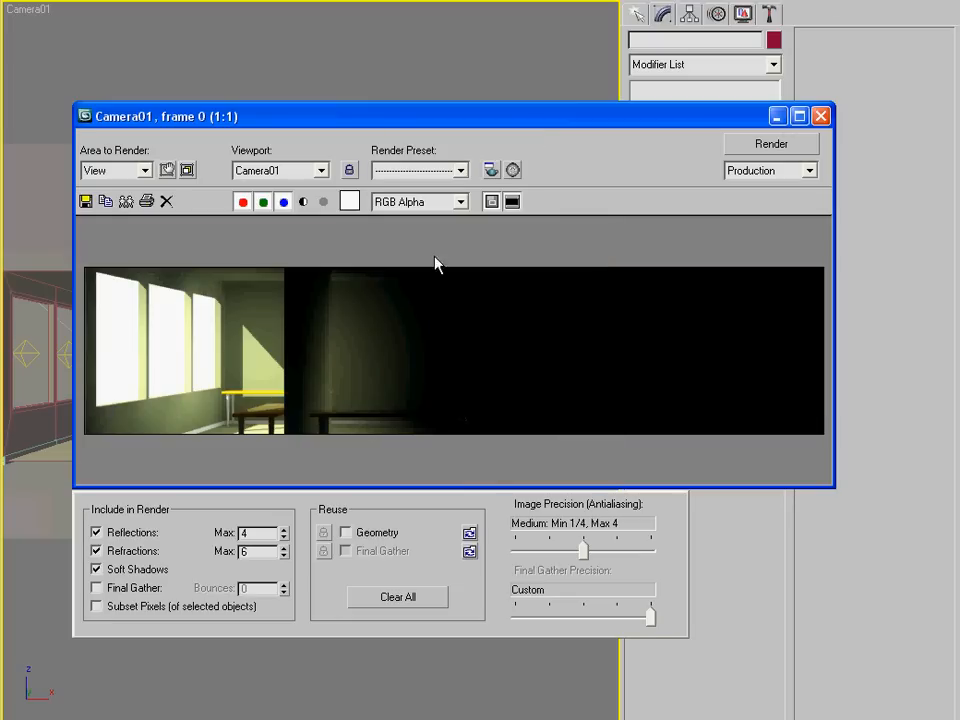